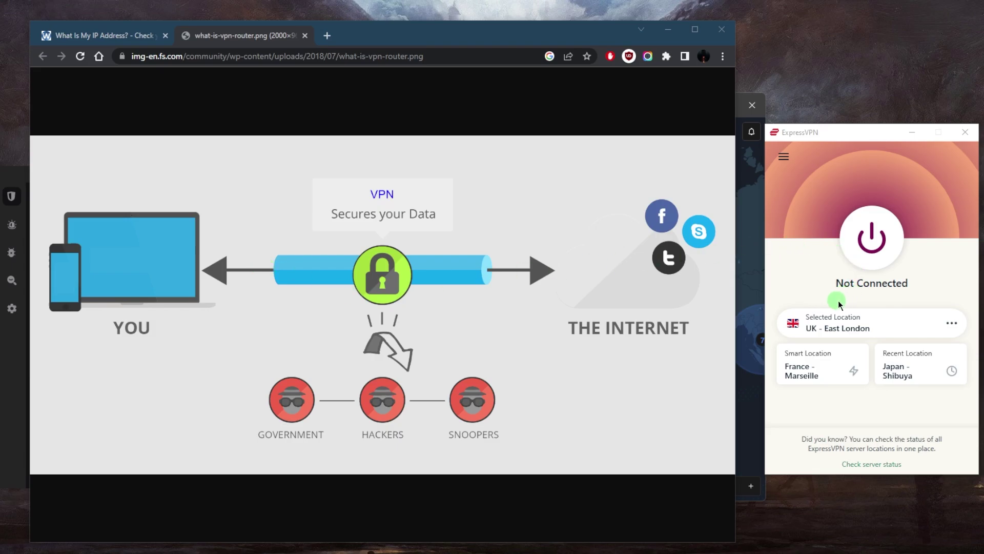
With the IP lookup tab showing, connect ExpressVPN to Canada - Toronto from the Americas locations
{"action": "left_click", "coordinate": [87, 35]}
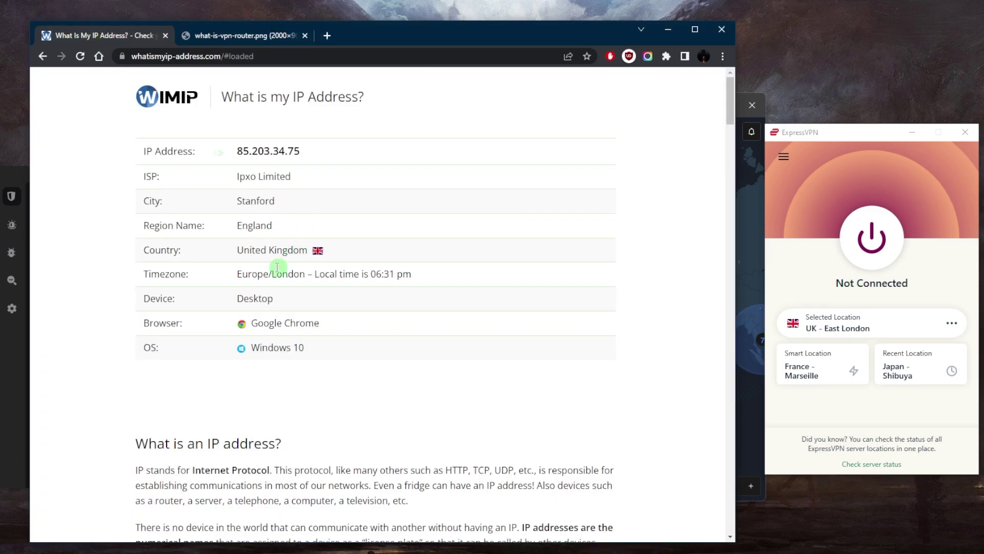
{"action": "left_click", "coordinate": [784, 156]}
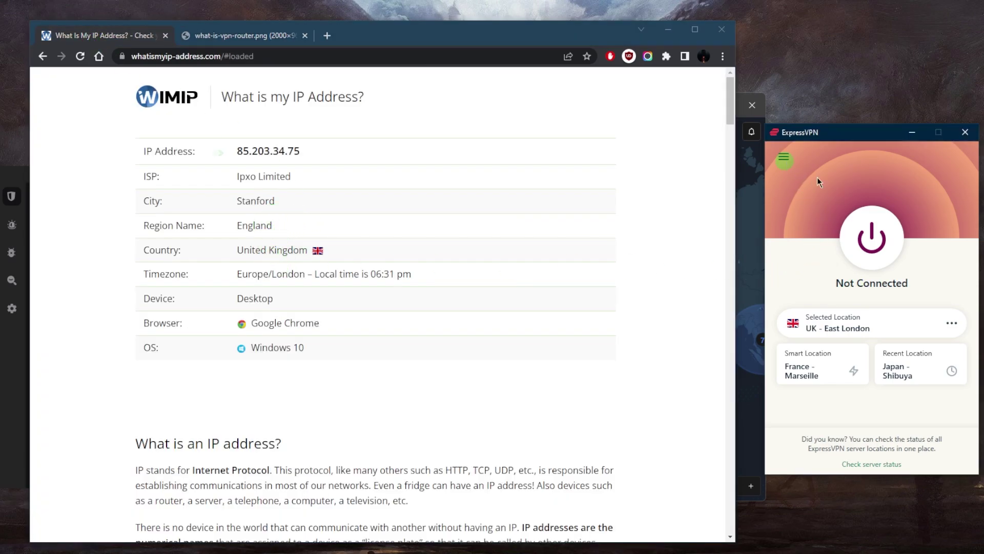
{"action": "left_click", "coordinate": [799, 177]}
{"action": "left_click", "coordinate": [564, 160]}
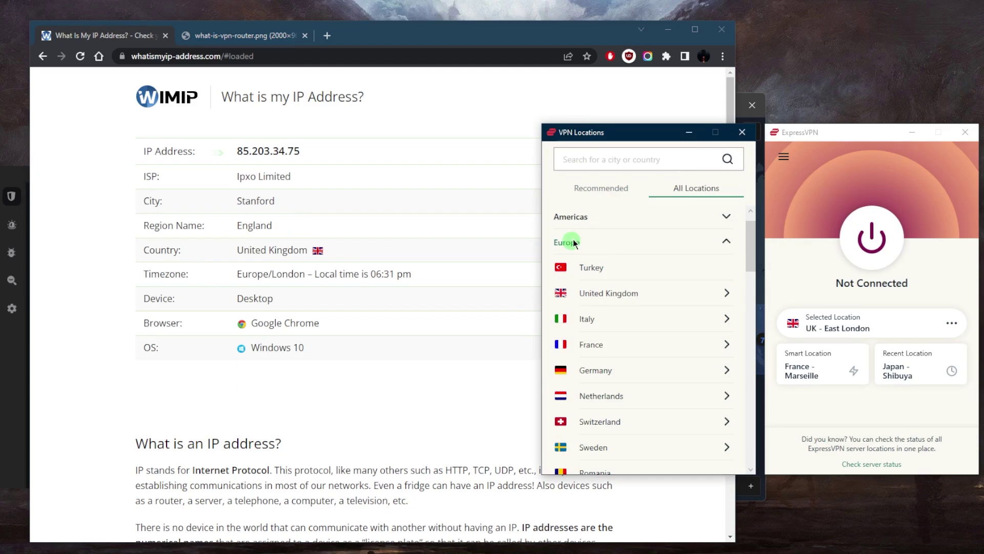
{"action": "left_click", "coordinate": [731, 241]}
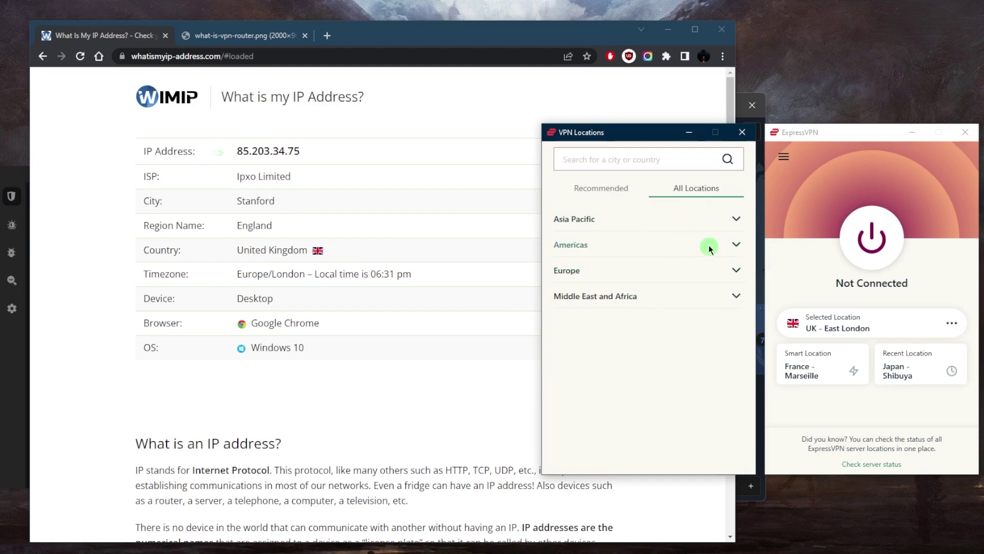
{"action": "left_click", "coordinate": [735, 245]}
{"action": "left_click", "coordinate": [612, 296]}
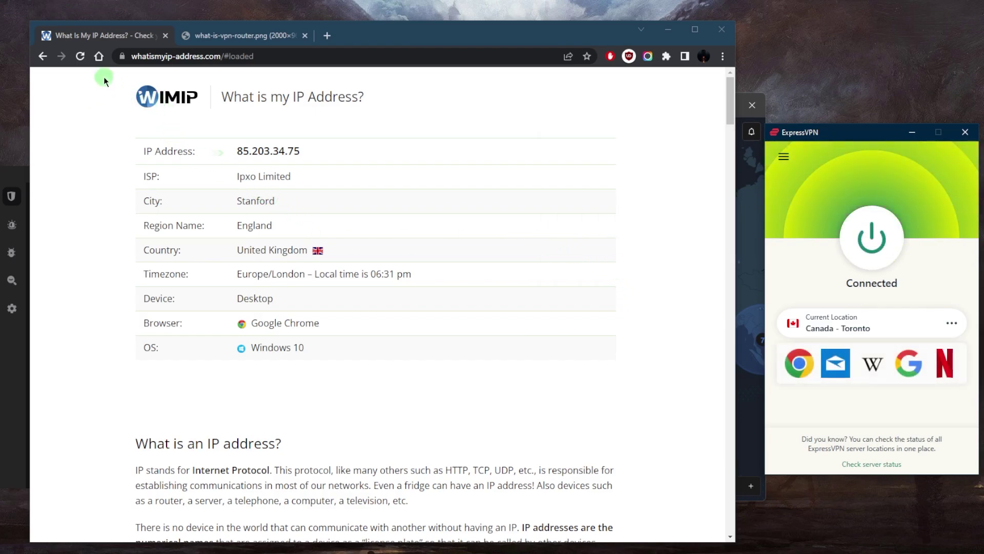
Reload the IP lookup page to confirm a Toronto, Canada address, then return to what-is-vpn-router.png
{"action": "left_click", "coordinate": [80, 55]}
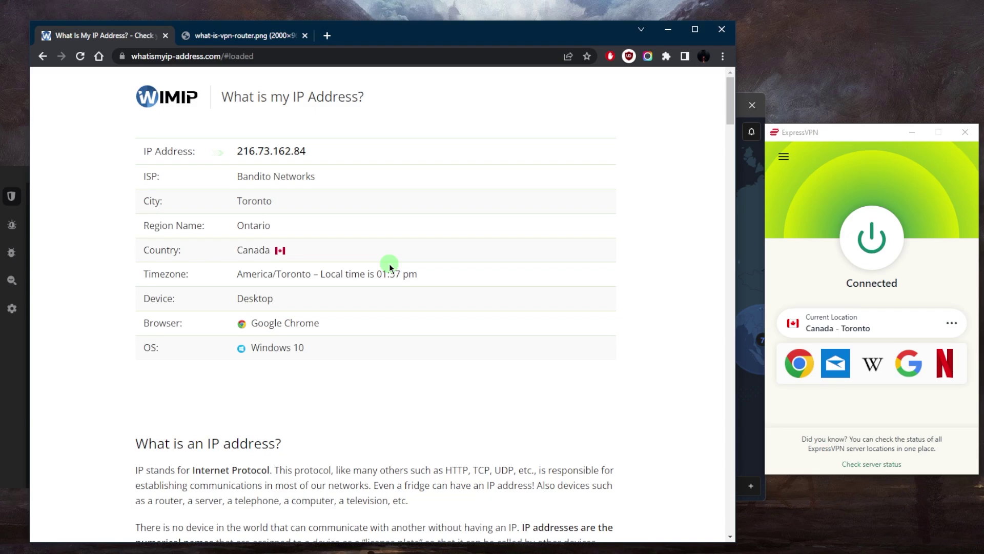
{"action": "left_click", "coordinate": [231, 35]}
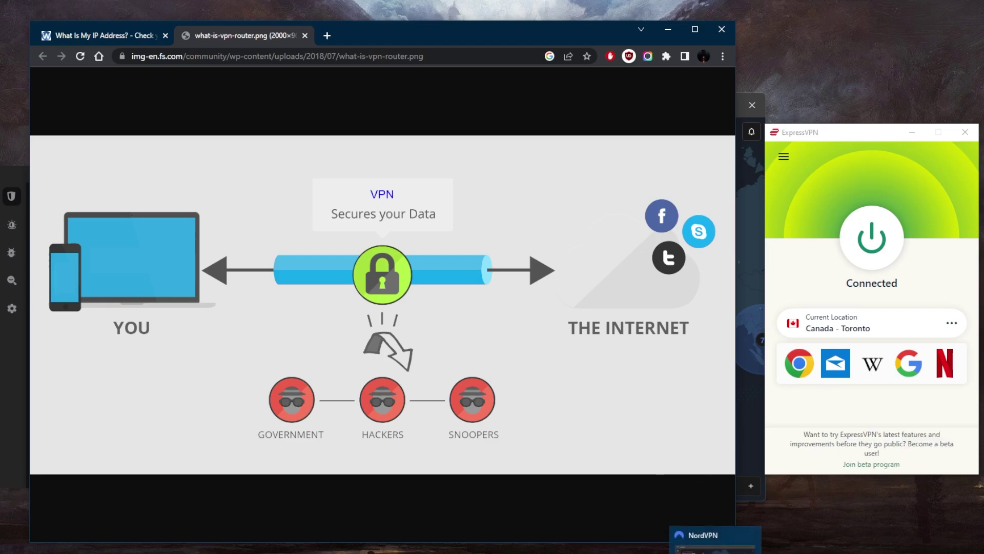
Bring the other VPN apps into view from the taskbar
{"action": "left_click", "coordinate": [715, 538]}
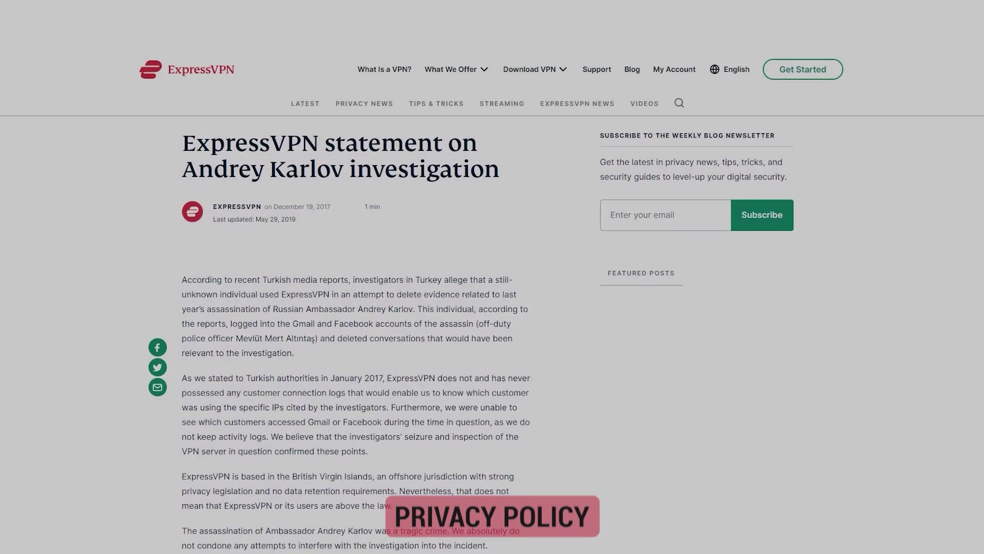
Browse ExpressVPN's location list, expanding Americas, while connected to USA - Los Angeles - 2
{"action": "scroll", "coordinate": [492, 333], "scroll_direction": "down", "scroll_amount": 1}
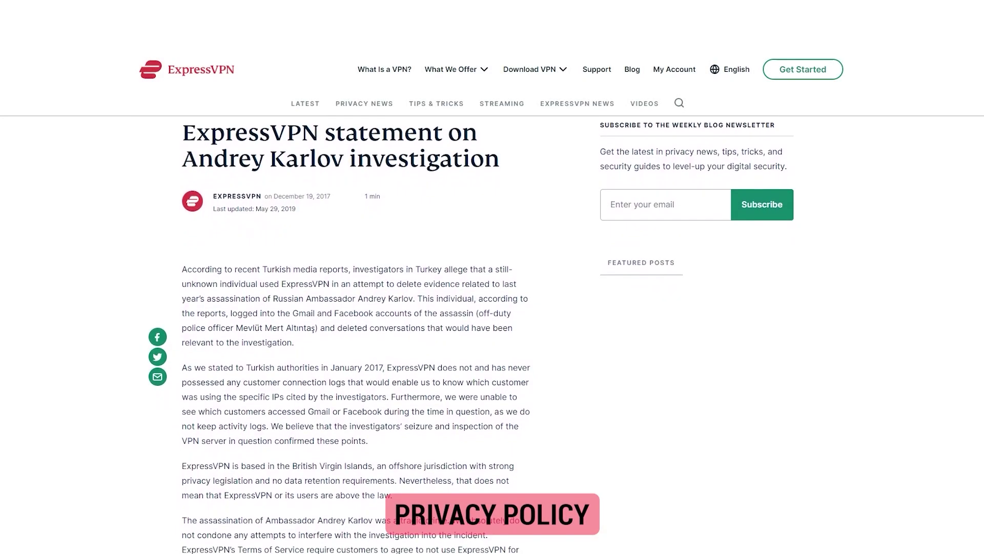
{"action": "scroll", "coordinate": [492, 333], "scroll_direction": "down", "scroll_amount": 1}
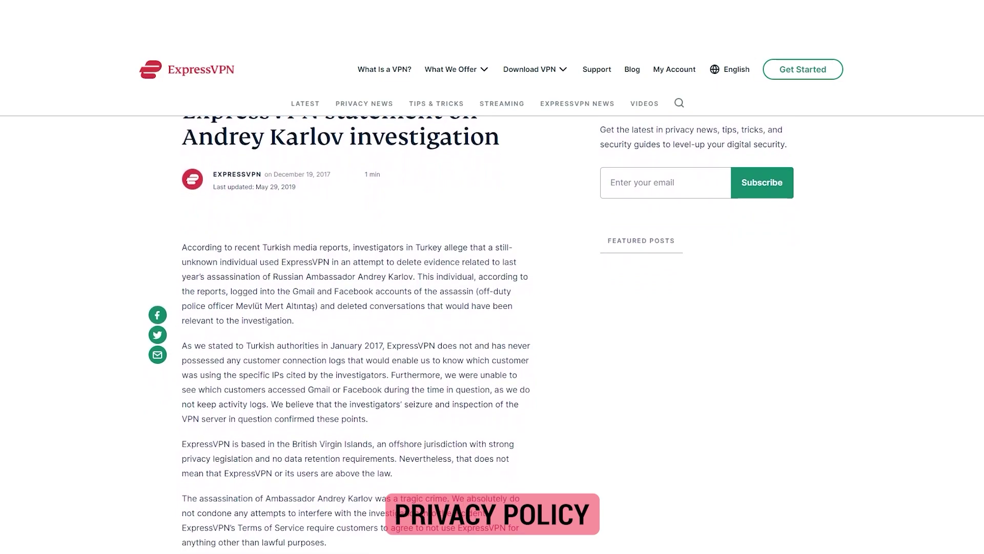
{"action": "scroll", "coordinate": [492, 333], "scroll_direction": "down", "scroll_amount": 1}
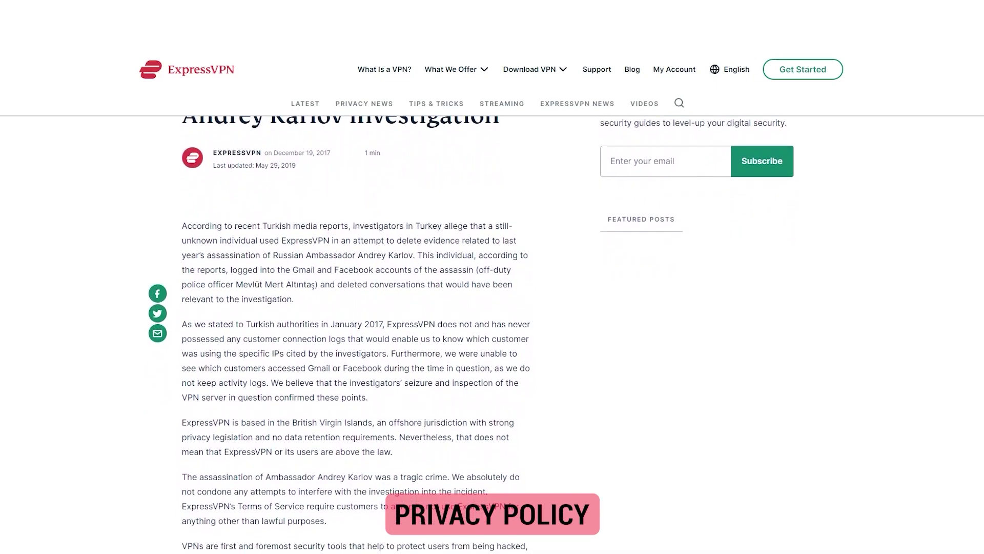
{"action": "scroll", "coordinate": [492, 333], "scroll_direction": "down", "scroll_amount": 1}
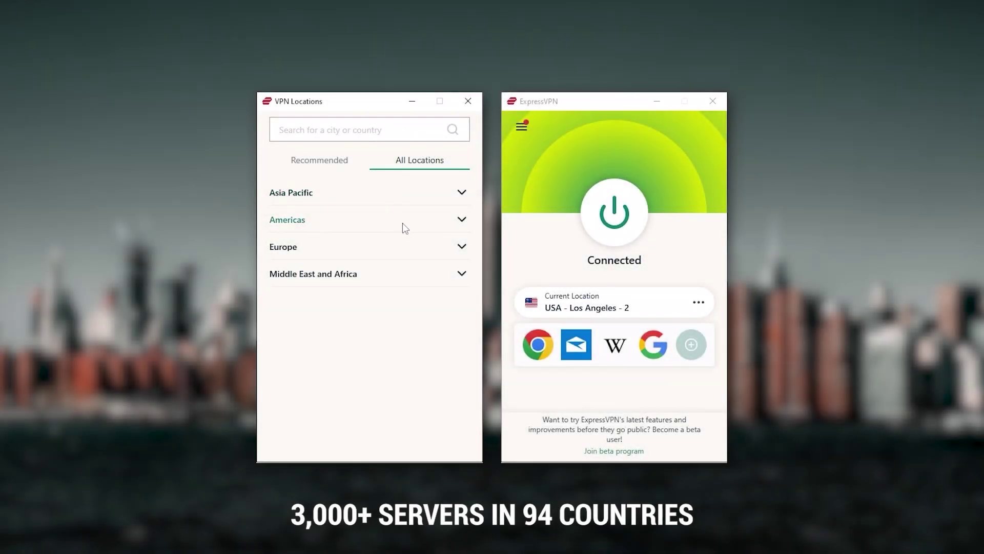
{"action": "left_click", "coordinate": [460, 221]}
{"action": "scroll", "coordinate": [420, 259], "scroll_direction": "down", "scroll_amount": 1}
{"action": "scroll", "coordinate": [395, 272], "scroll_direction": "down", "scroll_amount": 4}
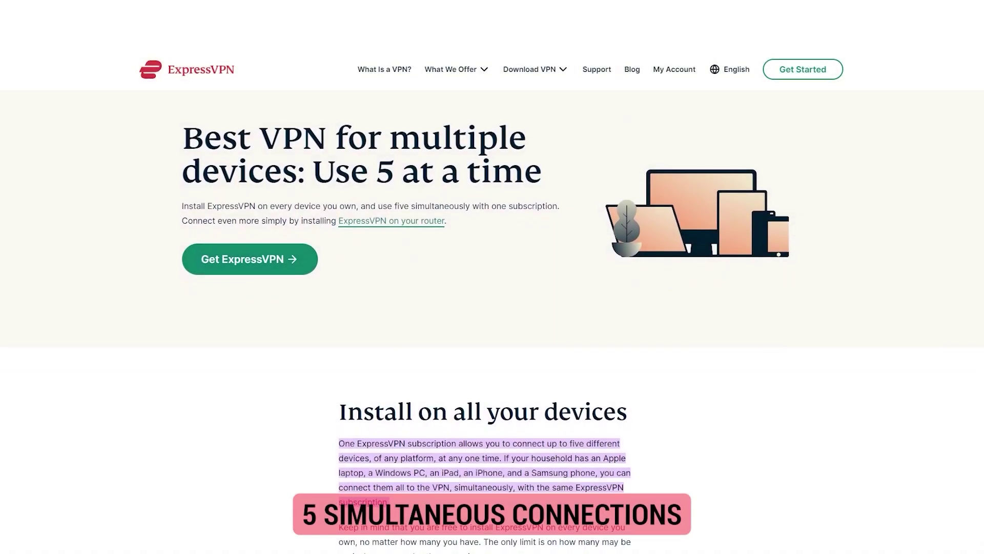
{"action": "scroll", "coordinate": [492, 308], "scroll_direction": "down", "scroll_amount": 1}
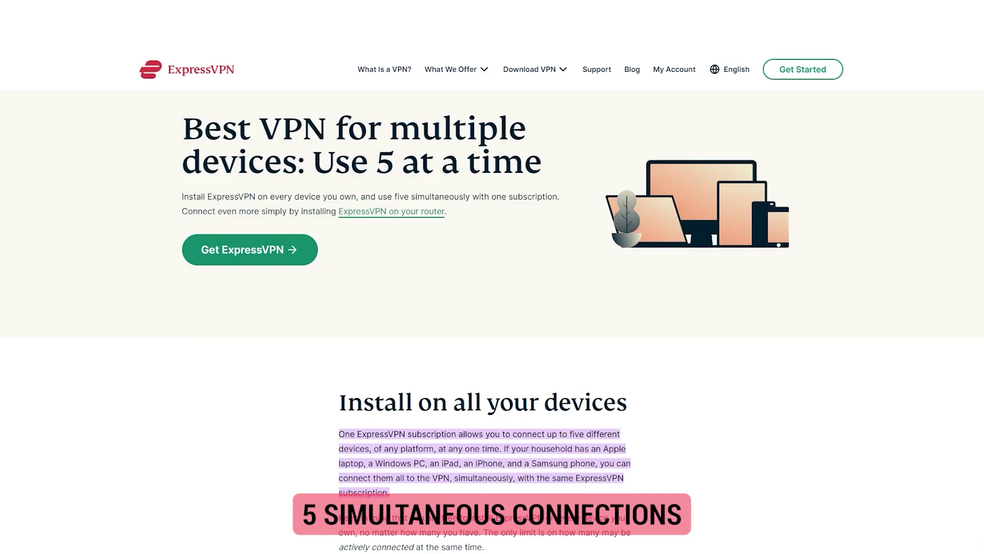
{"action": "scroll", "coordinate": [492, 308], "scroll_direction": "down", "scroll_amount": 1}
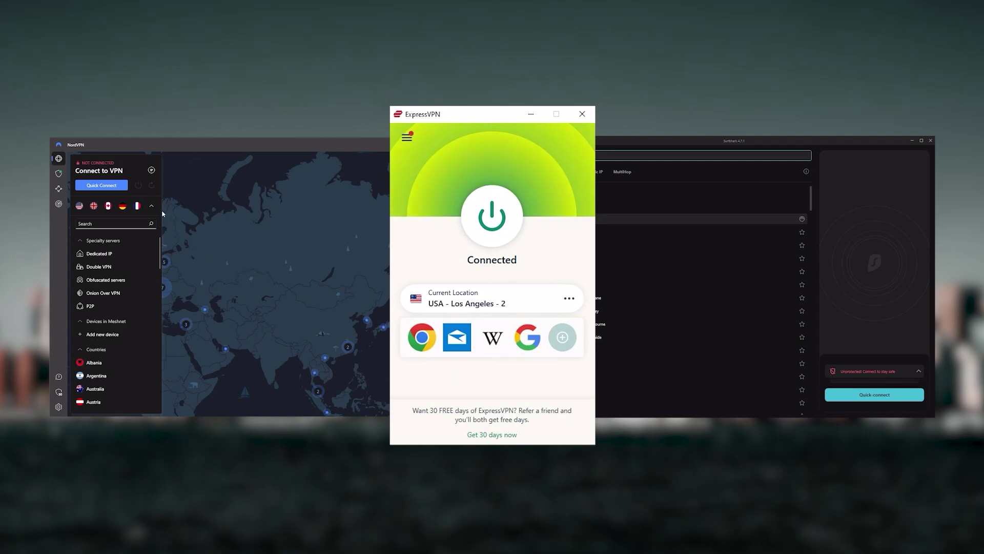
Collapse NordVPN's sidebar server list so the app shows on its own
{"action": "left_click", "coordinate": [153, 206]}
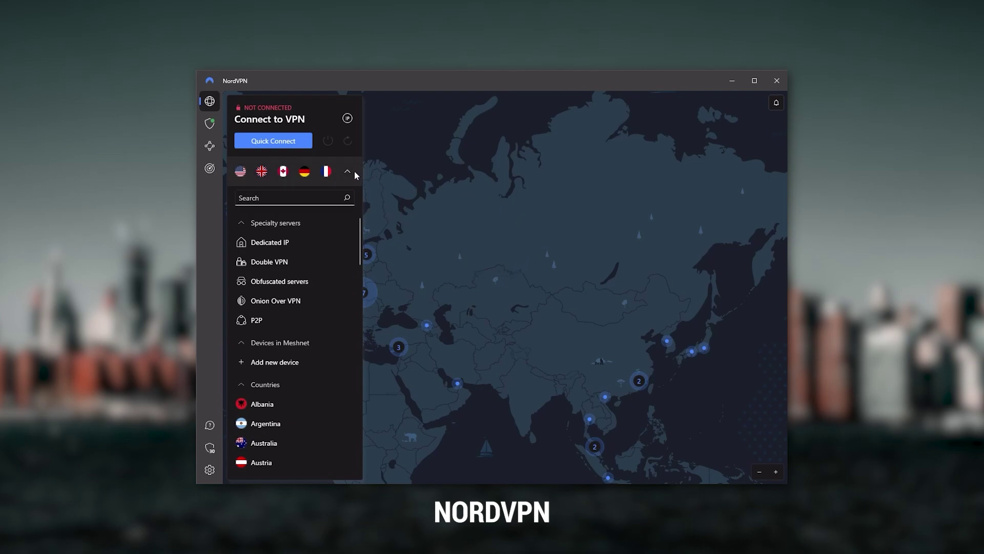
Hide NordVPN's server list and pan the map across Europe, Greenland and North America
{"action": "left_click", "coordinate": [351, 171]}
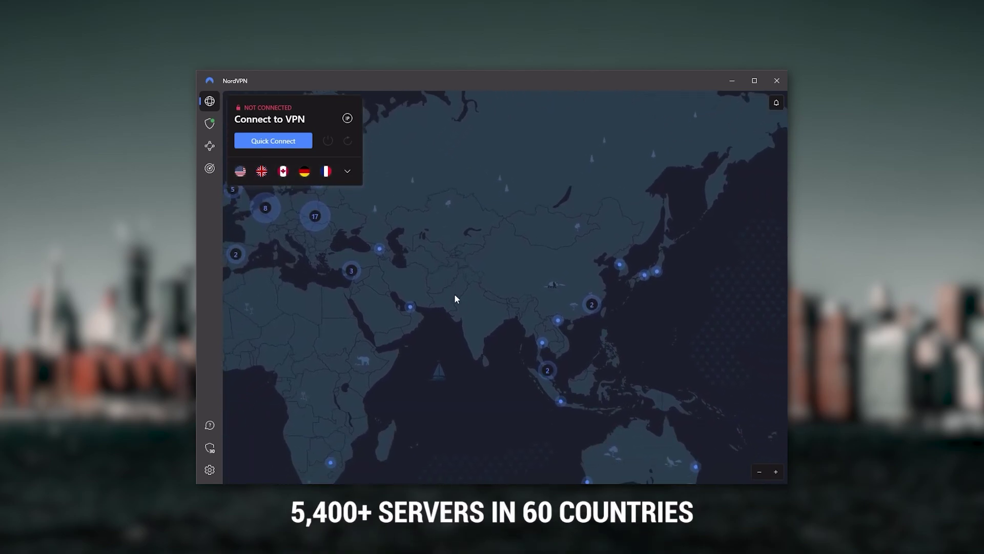
{"action": "left_click_drag", "start_coordinate": [456, 299], "coordinate": [624, 355]}
{"action": "left_click_drag", "start_coordinate": [610, 241], "coordinate": [652, 336]}
{"action": "left_click_drag", "start_coordinate": [343, 289], "coordinate": [429, 291]}
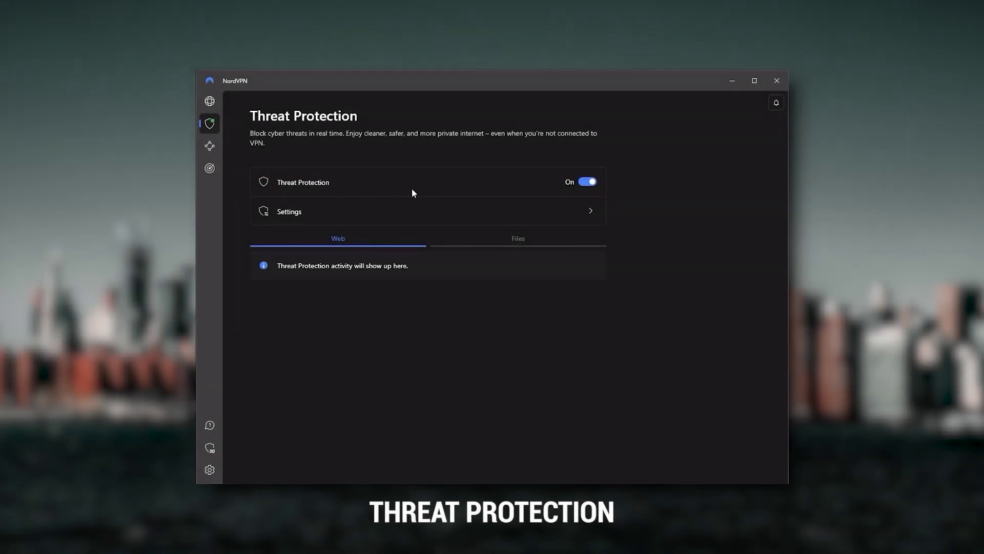
View Threat Protection settings, then toggle the server list and pan toward Europe, Asia and Africa
{"action": "left_click", "coordinate": [340, 220]}
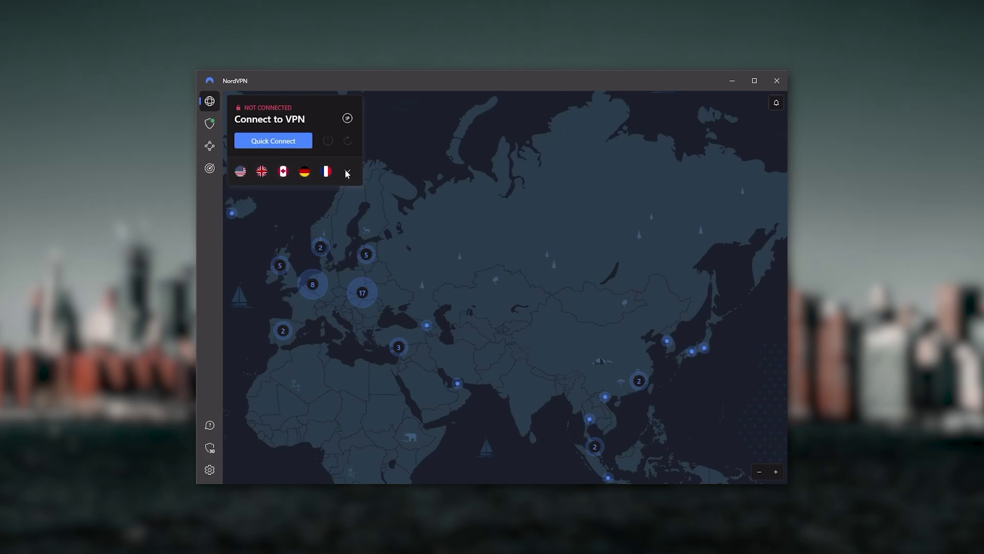
{"action": "left_click", "coordinate": [347, 172]}
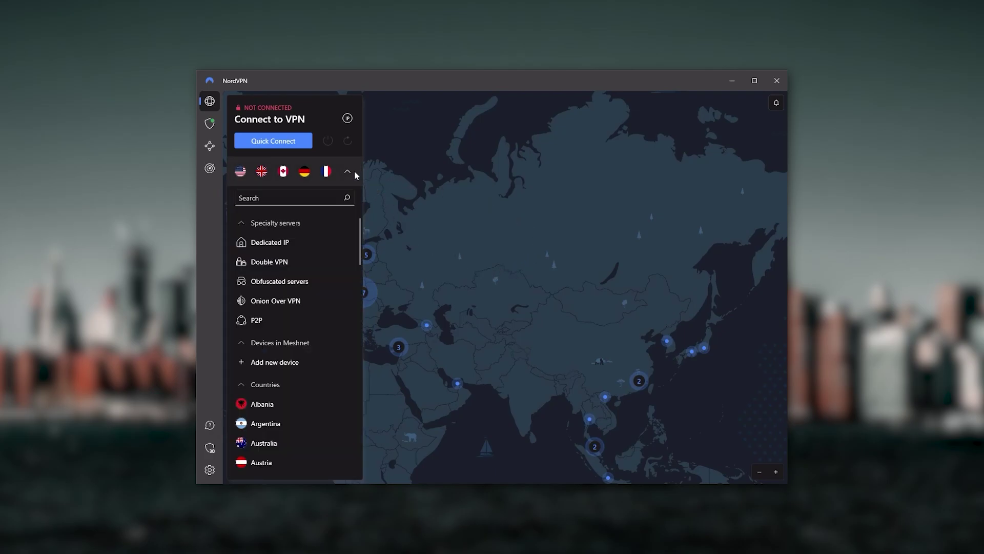
{"action": "left_click", "coordinate": [348, 172]}
{"action": "left_click_drag", "start_coordinate": [493, 294], "coordinate": [418, 277]}
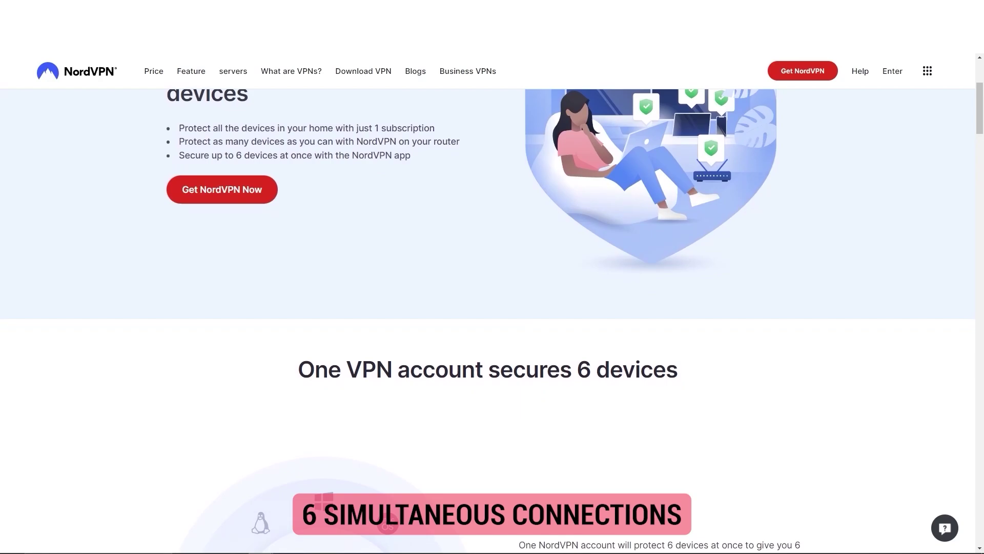
{"action": "scroll", "coordinate": [487, 308], "scroll_direction": "down", "scroll_amount": 1}
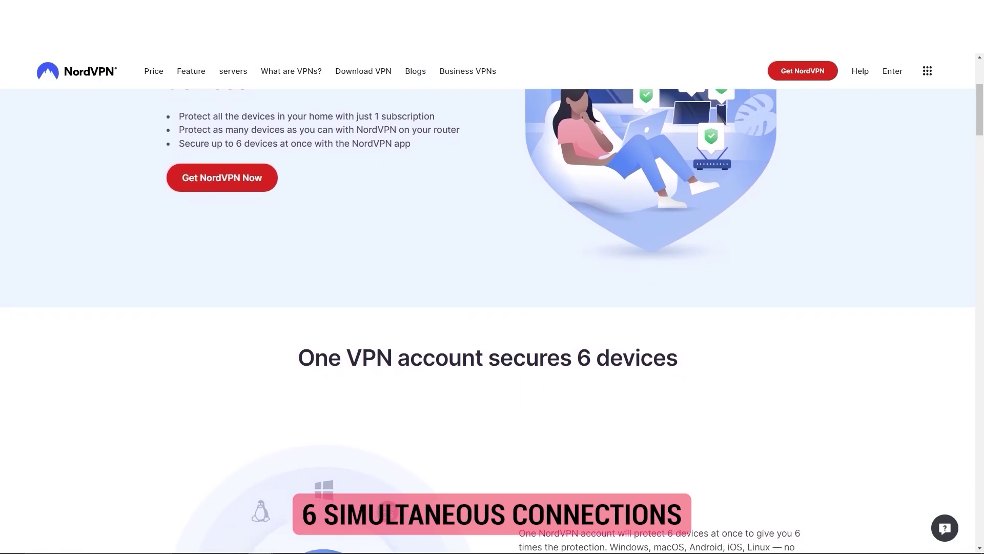
{"action": "scroll", "coordinate": [487, 308], "scroll_direction": "down", "scroll_amount": 1}
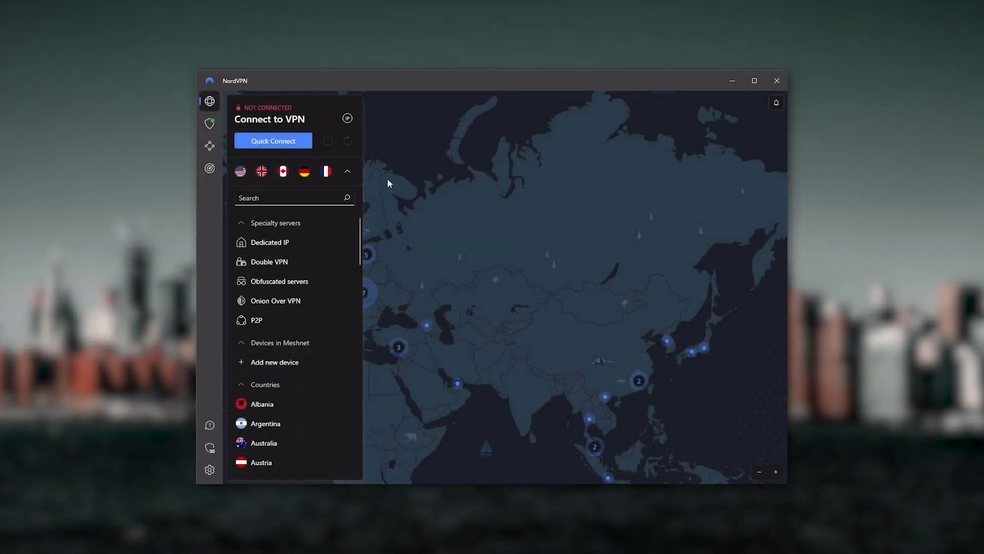
{"action": "left_click", "coordinate": [348, 171]}
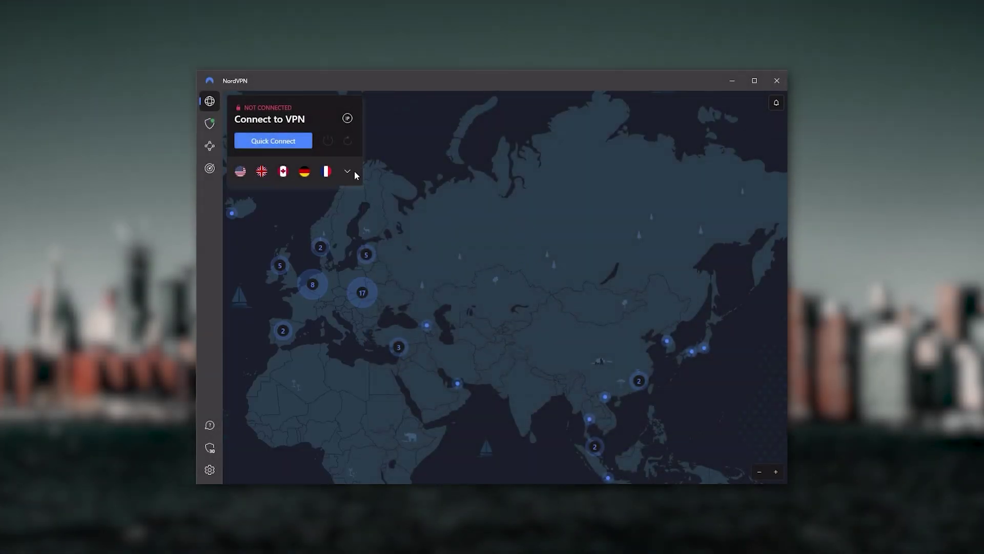
{"action": "left_click_drag", "start_coordinate": [509, 338], "coordinate": [428, 264]}
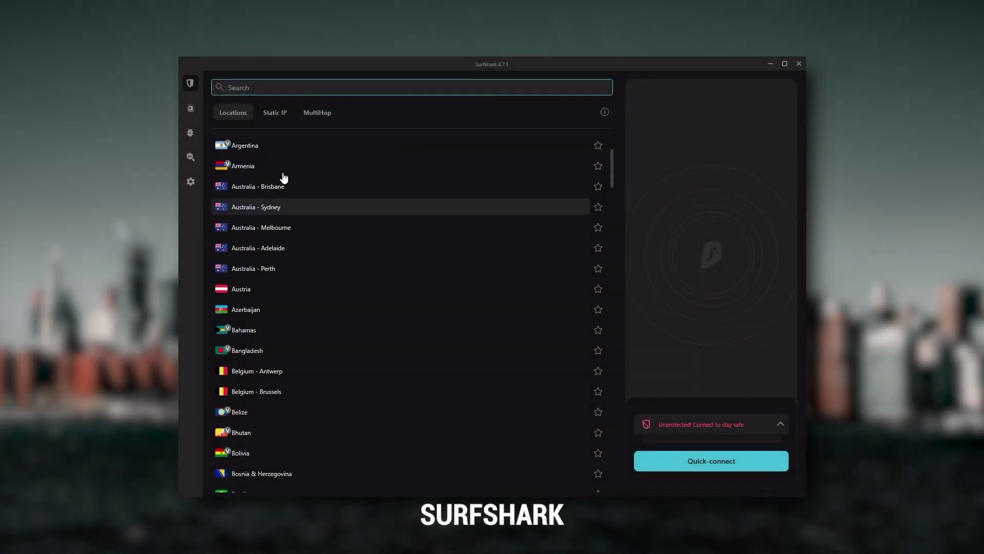
{"action": "mouse_move", "coordinate": [191, 185]}
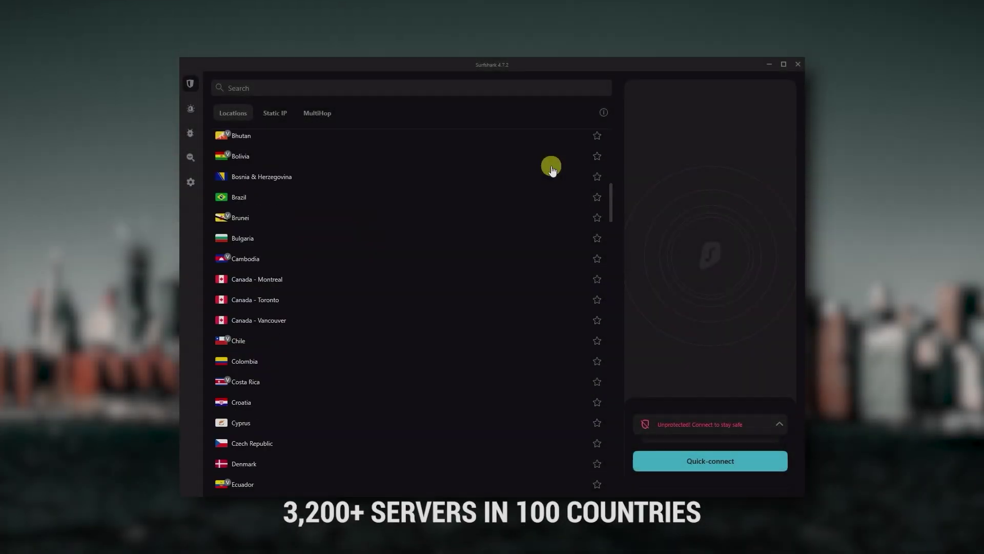
{"action": "scroll", "coordinate": [544, 176], "scroll_direction": "down", "scroll_amount": 3}
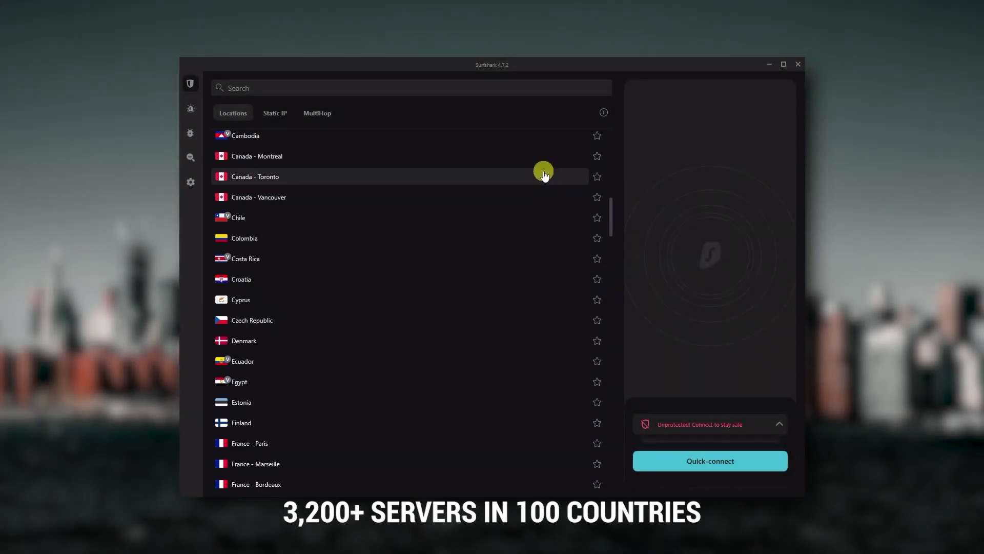
{"action": "scroll", "coordinate": [342, 217], "scroll_direction": "down", "scroll_amount": 6}
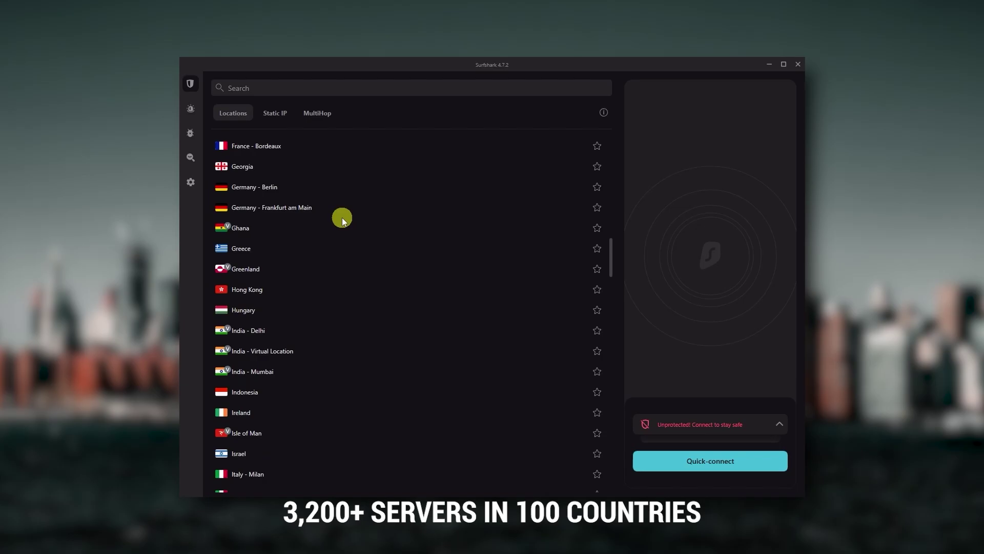
{"action": "scroll", "coordinate": [343, 218], "scroll_direction": "down", "scroll_amount": 3}
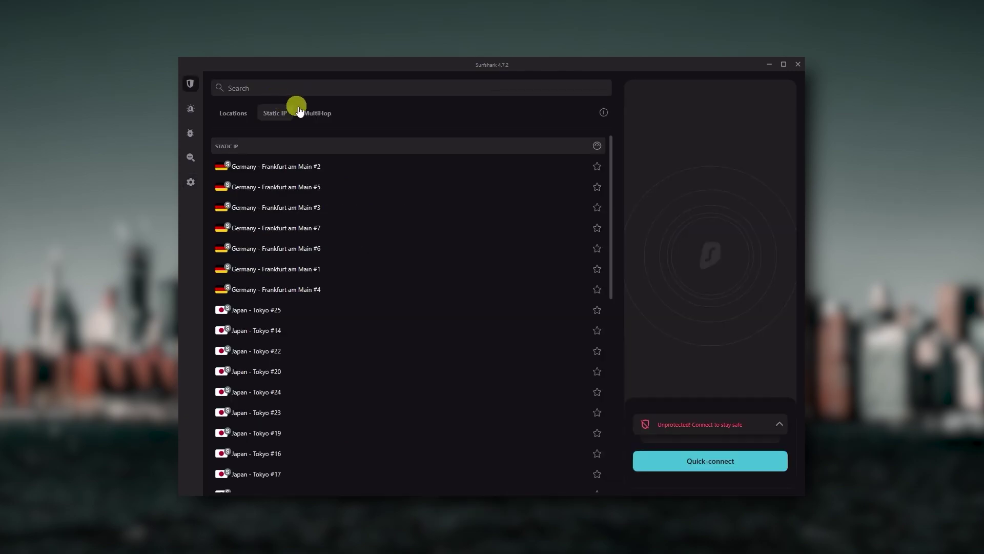
{"action": "left_click", "coordinate": [317, 113]}
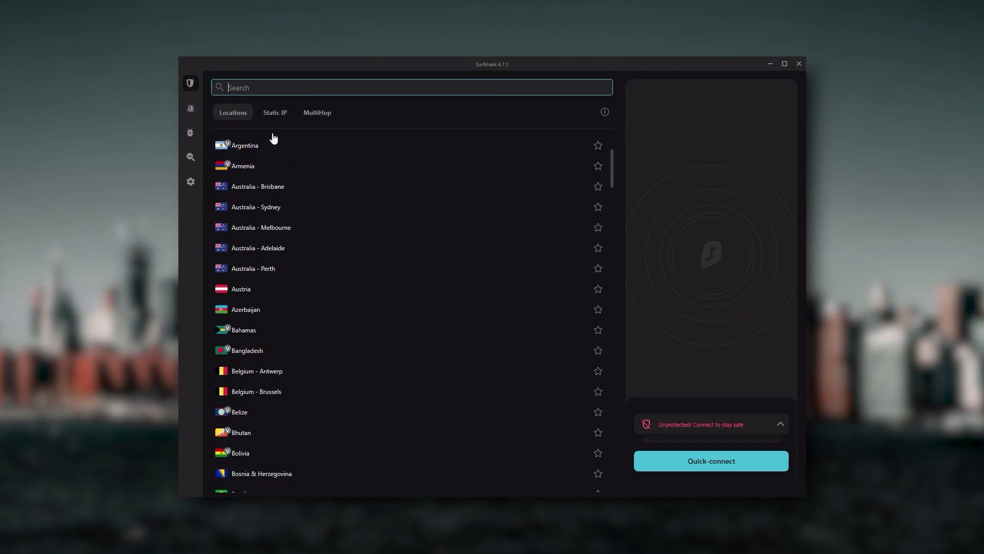
{"action": "mouse_move", "coordinate": [195, 108]}
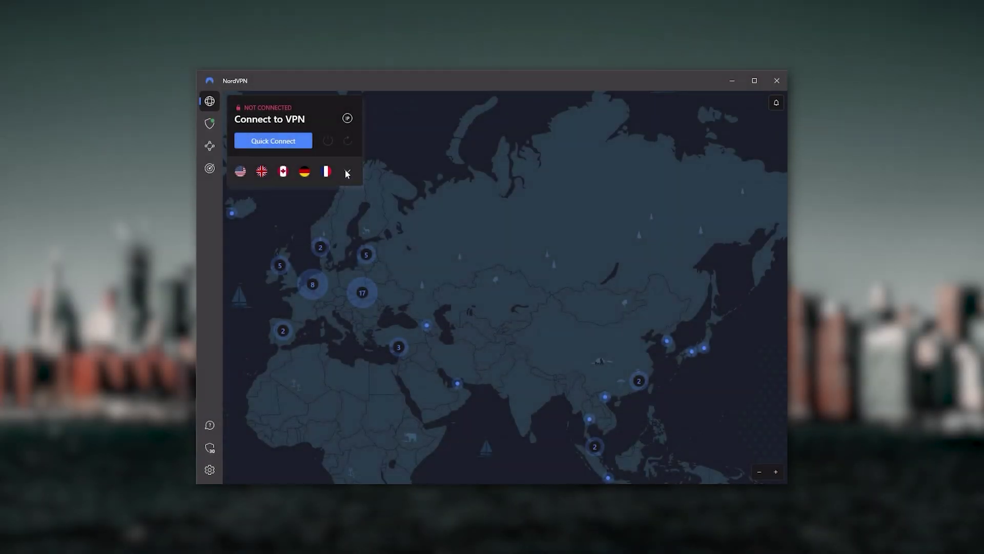
Open and close NordVPN's server list, then pan the map around Europe, Greenland and Iceland
{"action": "left_click", "coordinate": [347, 174]}
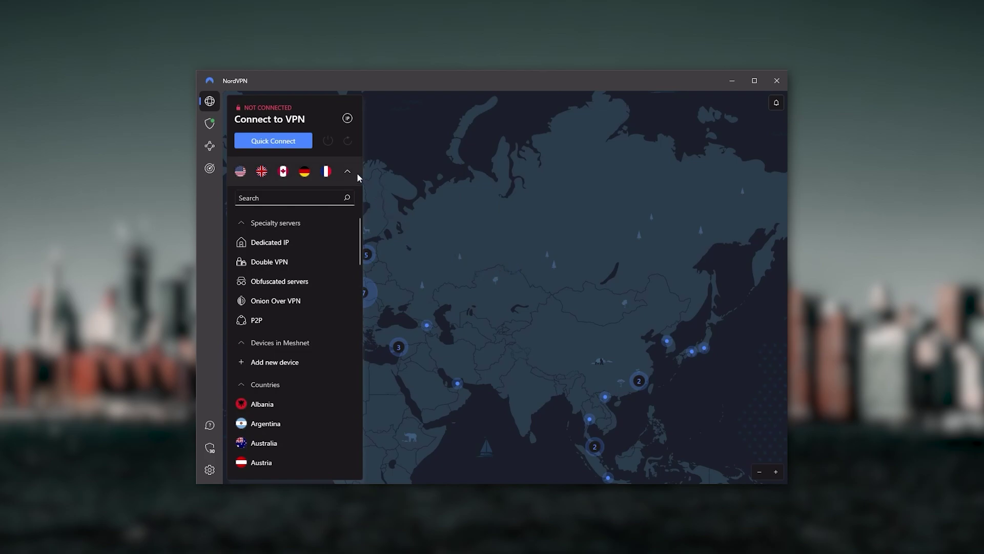
{"action": "left_click", "coordinate": [354, 171]}
{"action": "left_click_drag", "start_coordinate": [476, 337], "coordinate": [620, 342]}
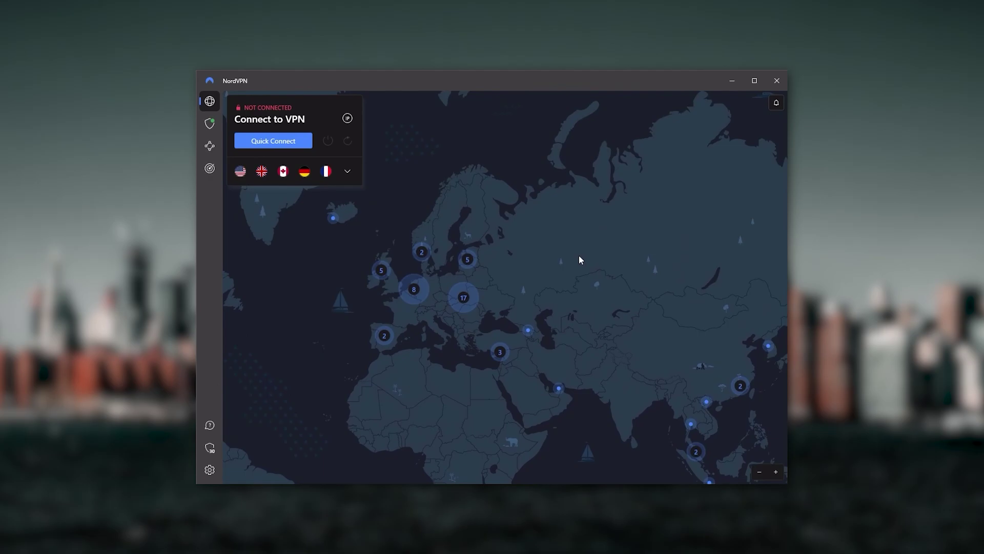
{"action": "left_click_drag", "start_coordinate": [580, 259], "coordinate": [702, 358]}
{"action": "left_click_drag", "start_coordinate": [357, 274], "coordinate": [417, 270]}
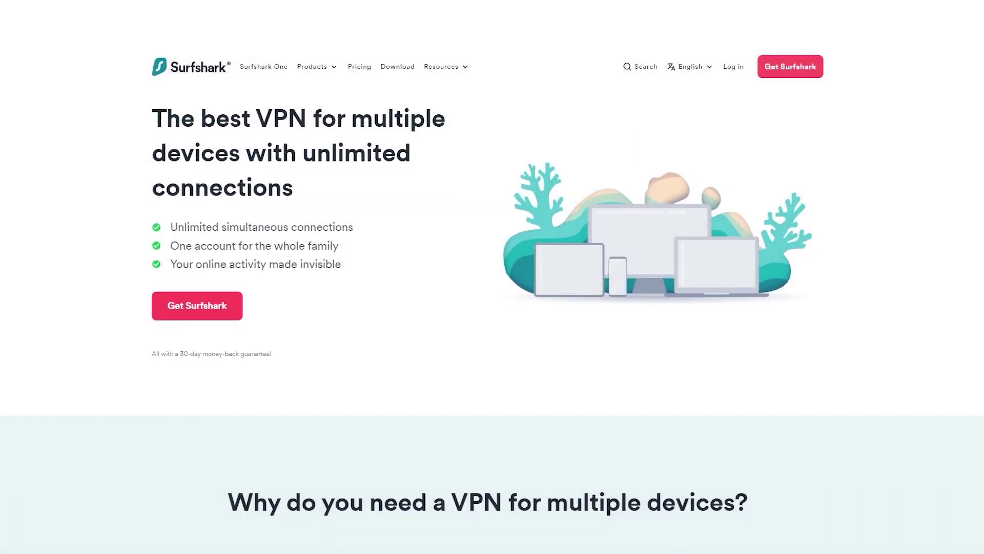
{"action": "scroll", "coordinate": [492, 307], "scroll_direction": "down", "scroll_amount": 1}
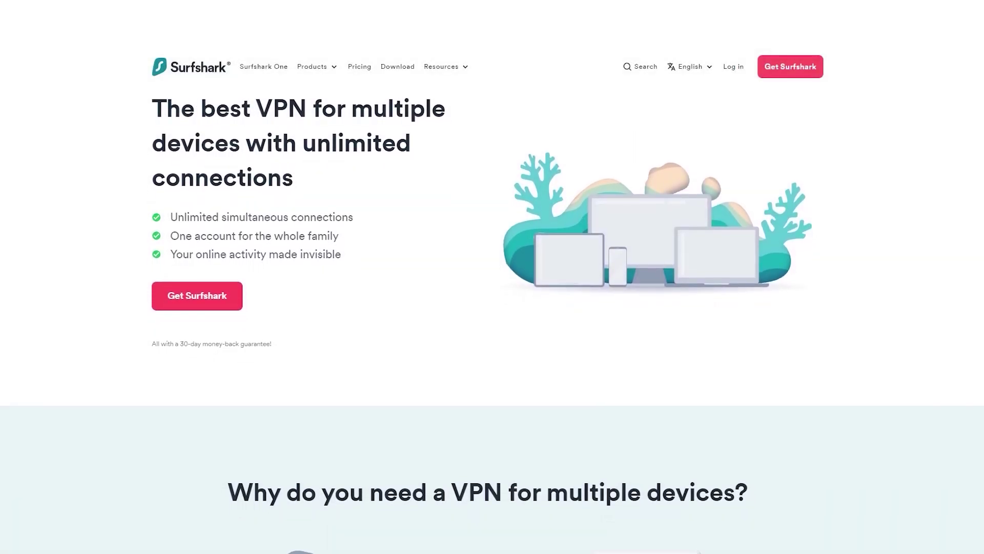
{"action": "scroll", "coordinate": [492, 307], "scroll_direction": "down", "scroll_amount": 1}
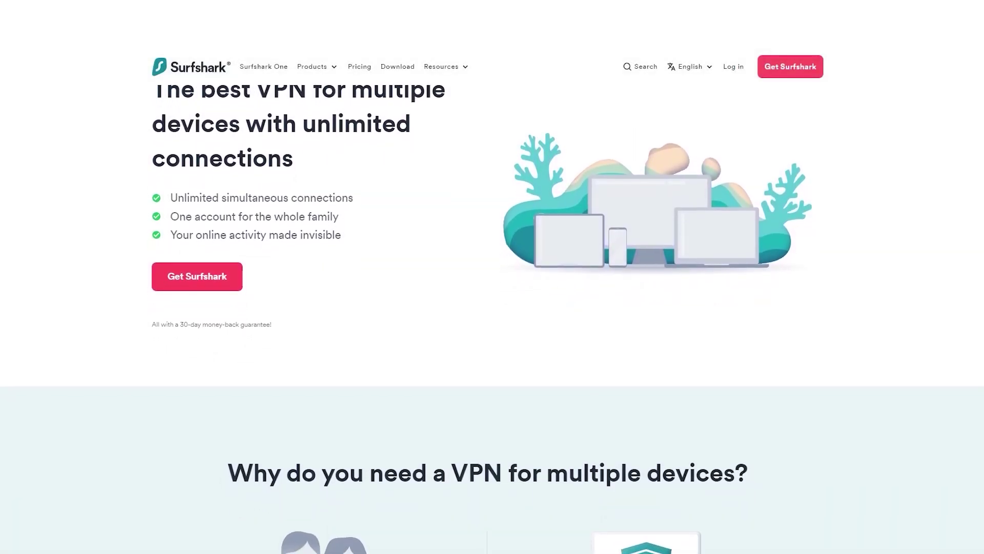
{"action": "scroll", "coordinate": [492, 308], "scroll_direction": "down", "scroll_amount": 1}
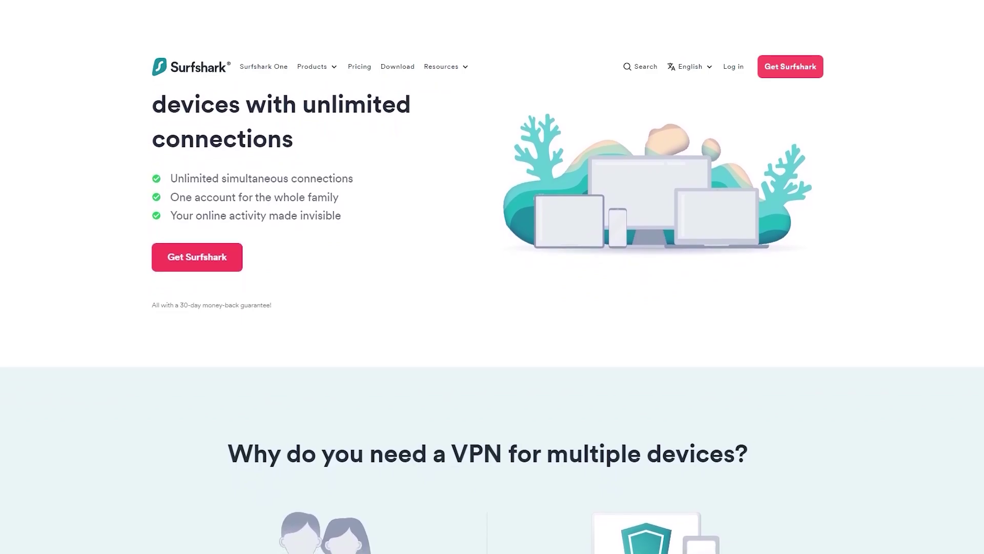